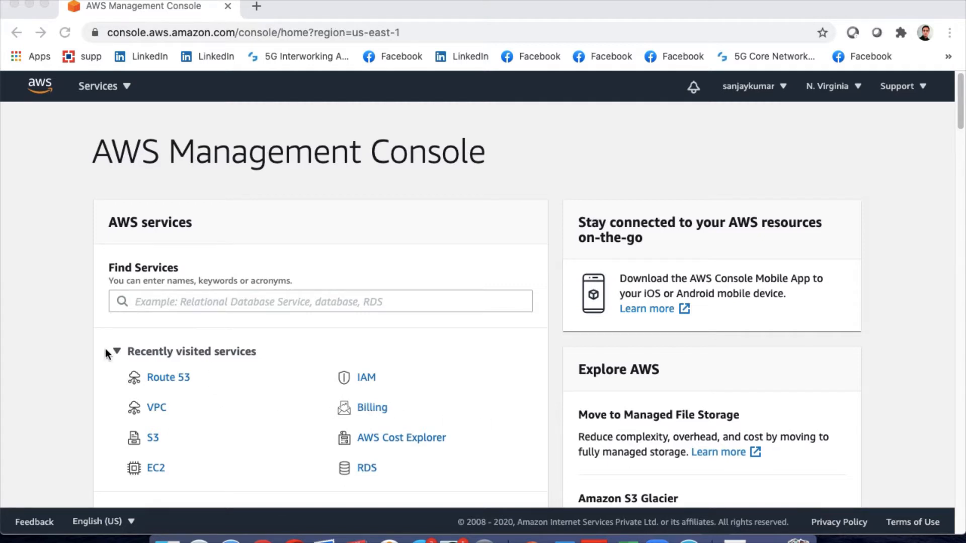
left_click(185, 299)
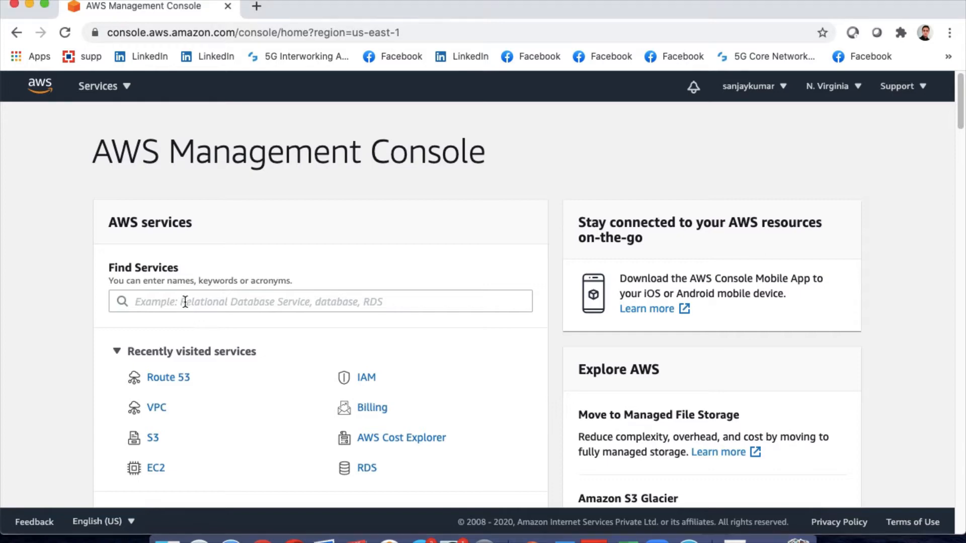
left_click(185, 301)
type("rotue")
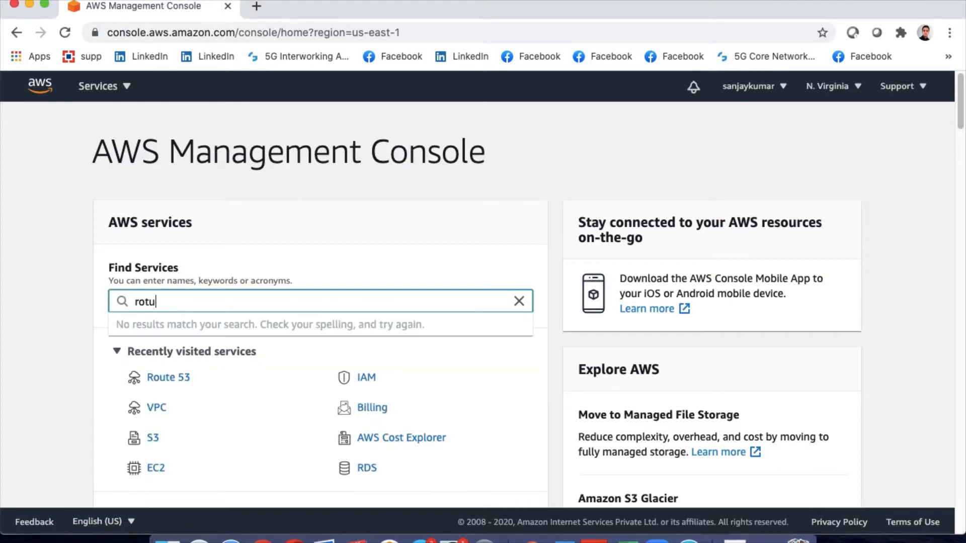
key("BackSpace")
key("BackSpace")
key("BackSpace")
type("ute53")
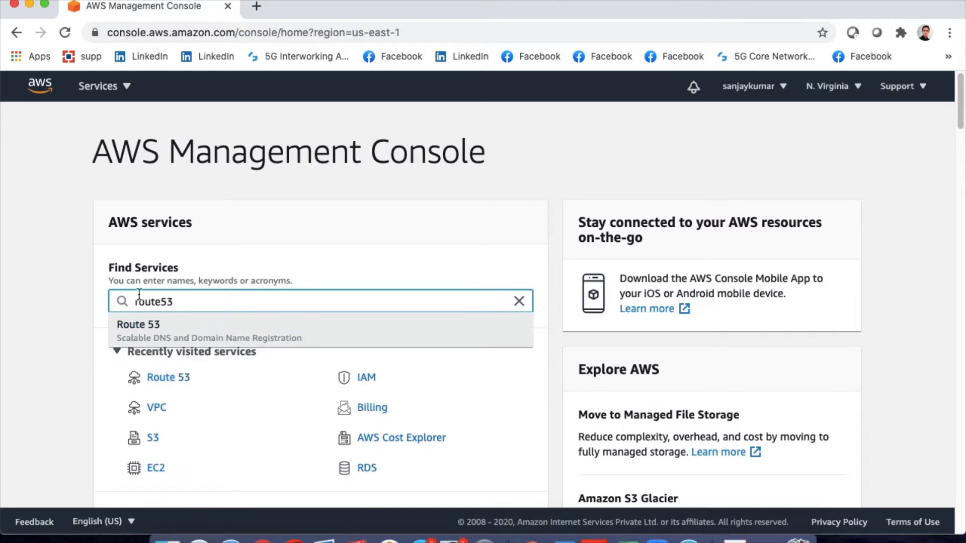
left_click(71, 226)
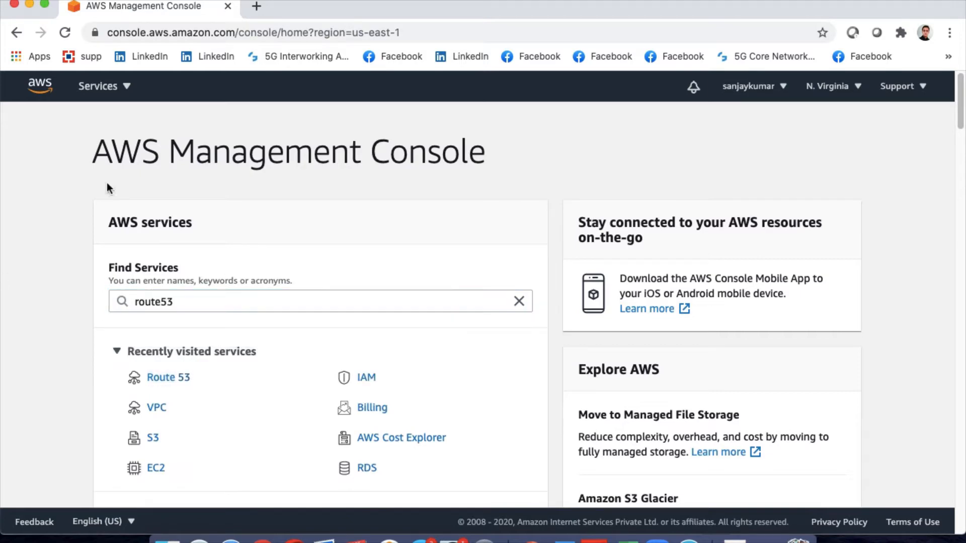
Open Route 53 from the Networking & Content Delivery services and view its hosted zones list.
left_click(107, 88)
scroll(469, 330, "down", 10)
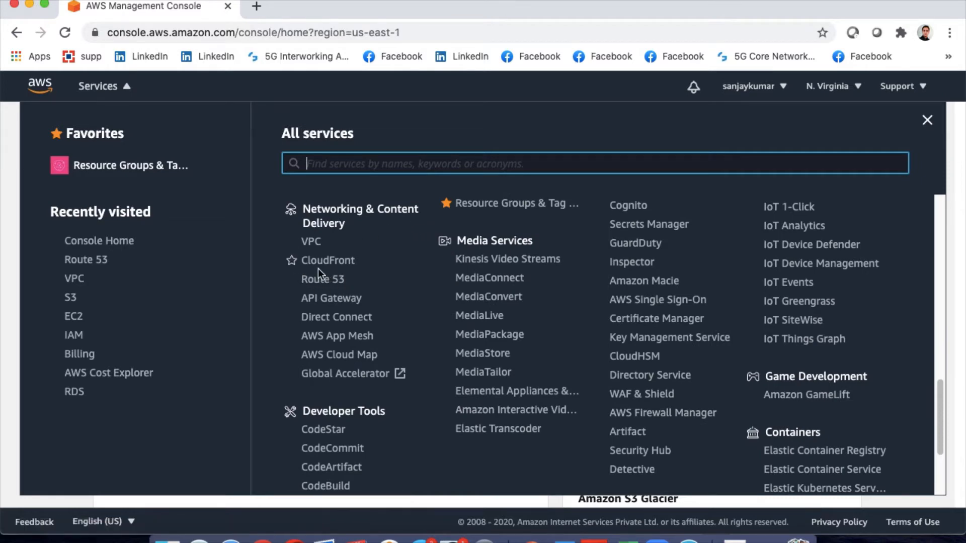
left_click(319, 281)
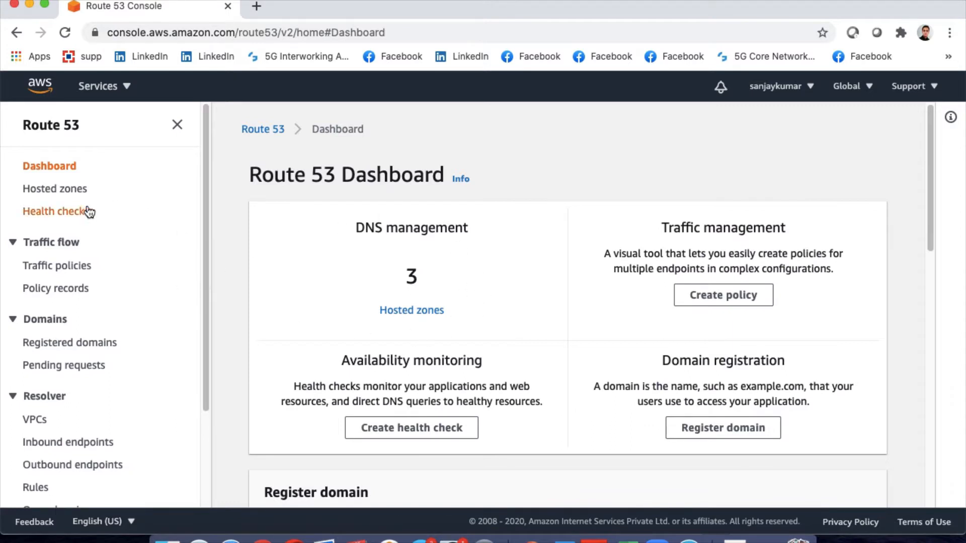
left_click(52, 191)
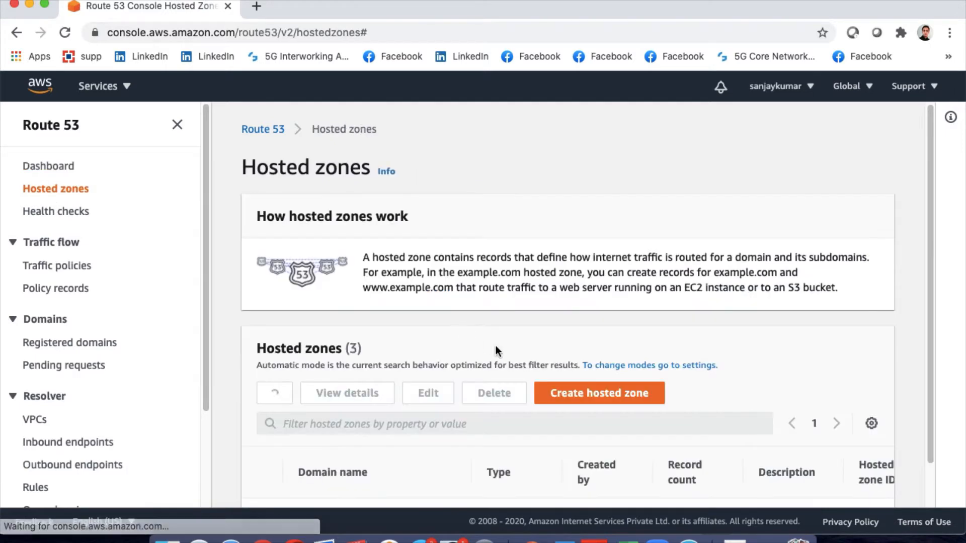
scroll(495, 345, "down", 3)
scroll(495, 346, "down", 1)
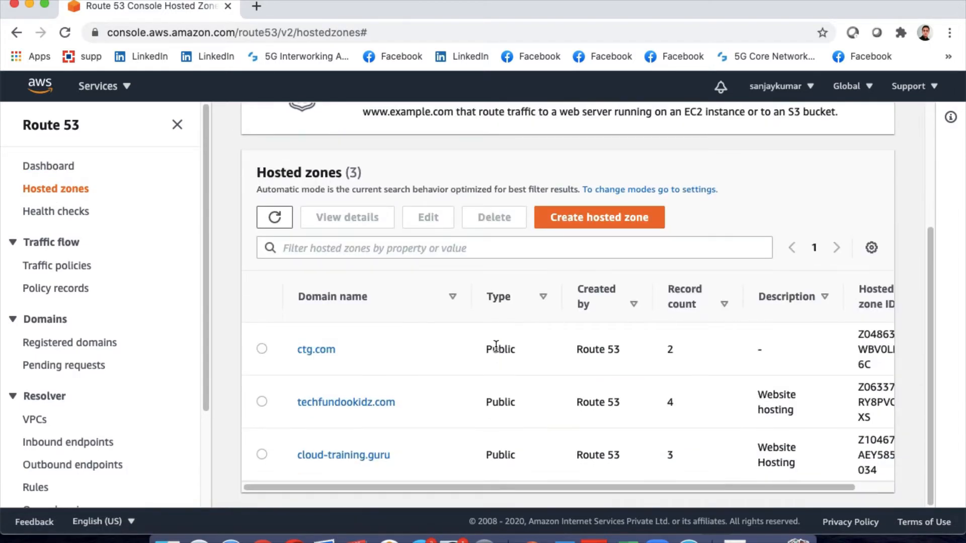
scroll(496, 346, "up", 4)
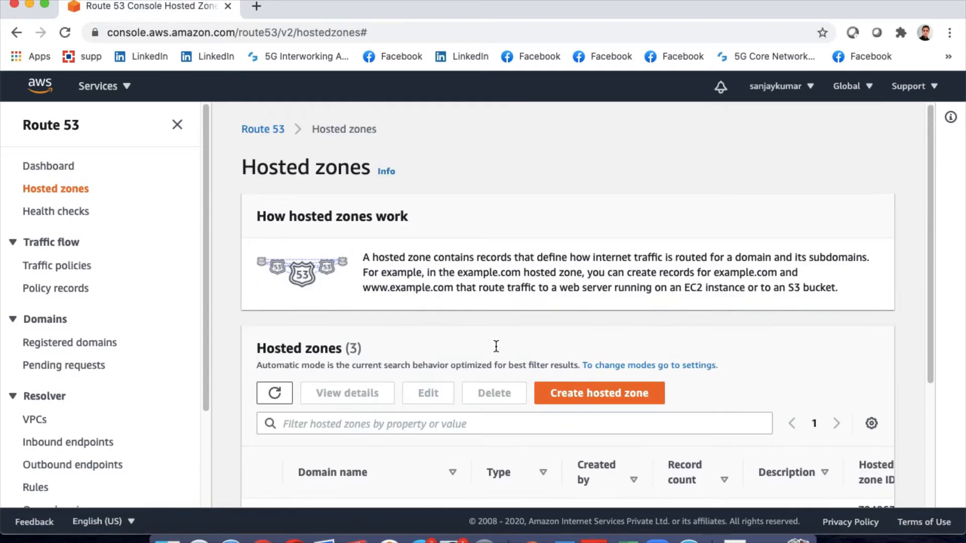
Create a public hosted zone for the domain name ctg-123.com.
left_click(598, 392)
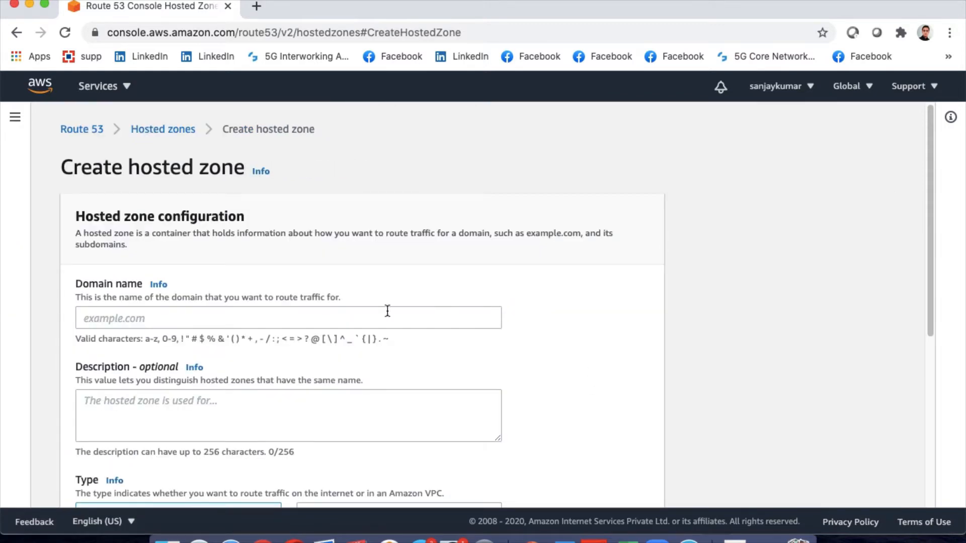
left_click(194, 322)
type("ct")
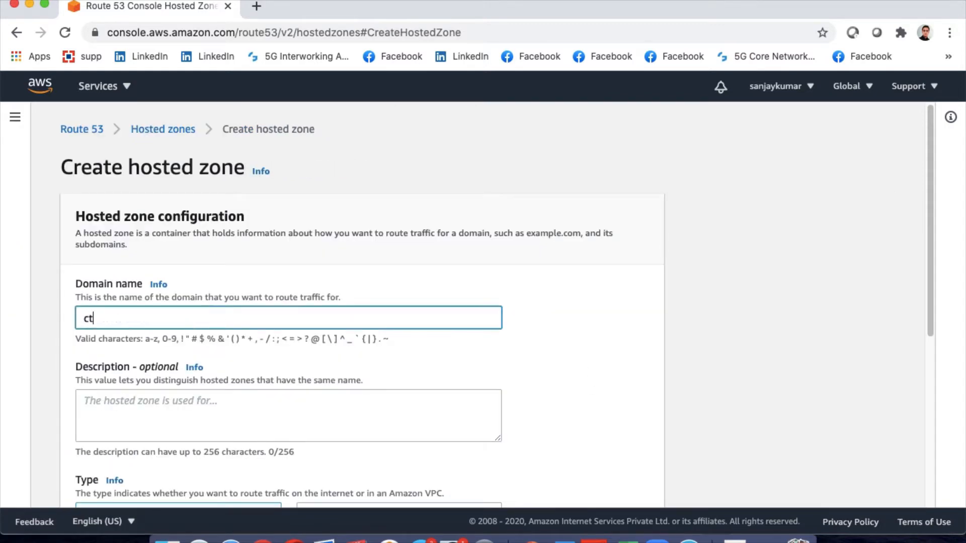
type("g-123.com")
scroll(490, 357, "down", 3)
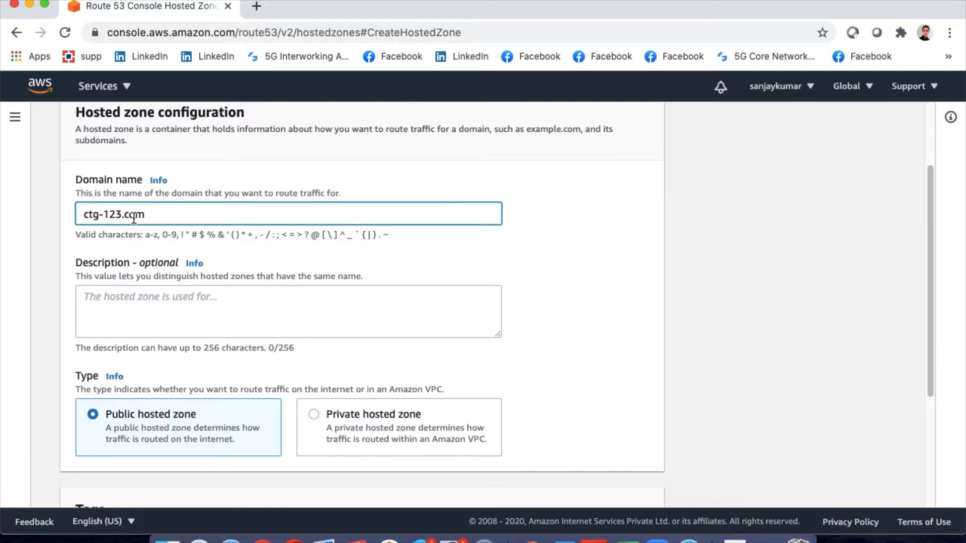
left_click_drag(160, 216, 80, 213)
left_click_drag(130, 193, 298, 199)
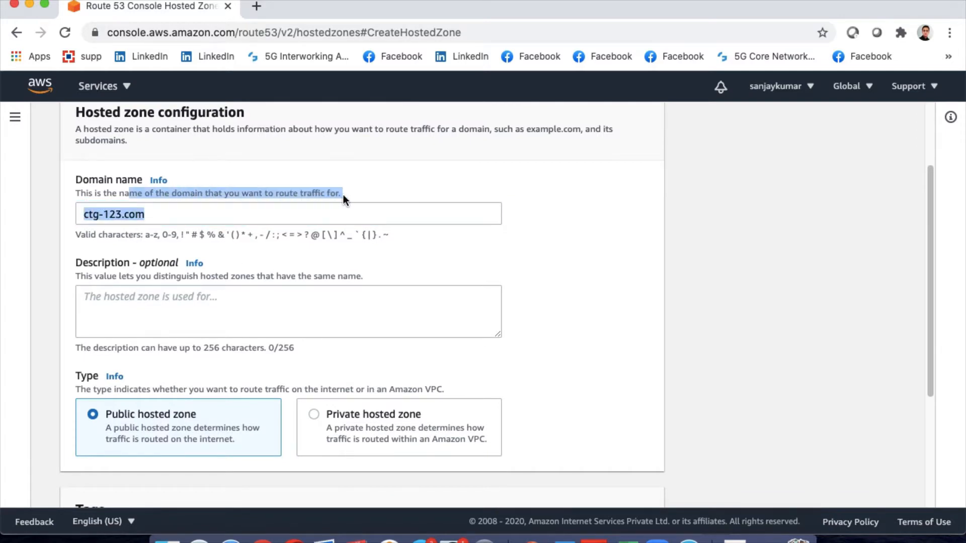
left_click(556, 296)
scroll(518, 365, "down", 5)
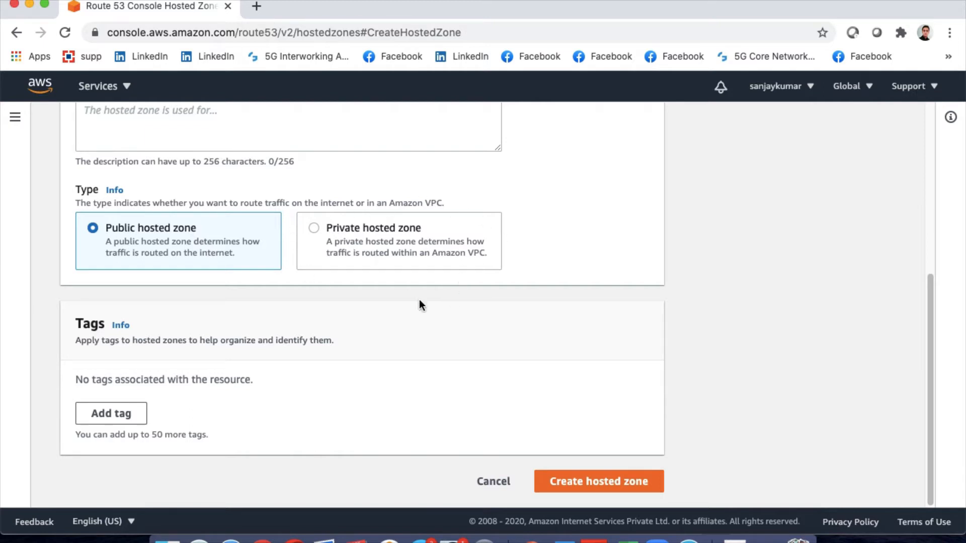
left_click(595, 483)
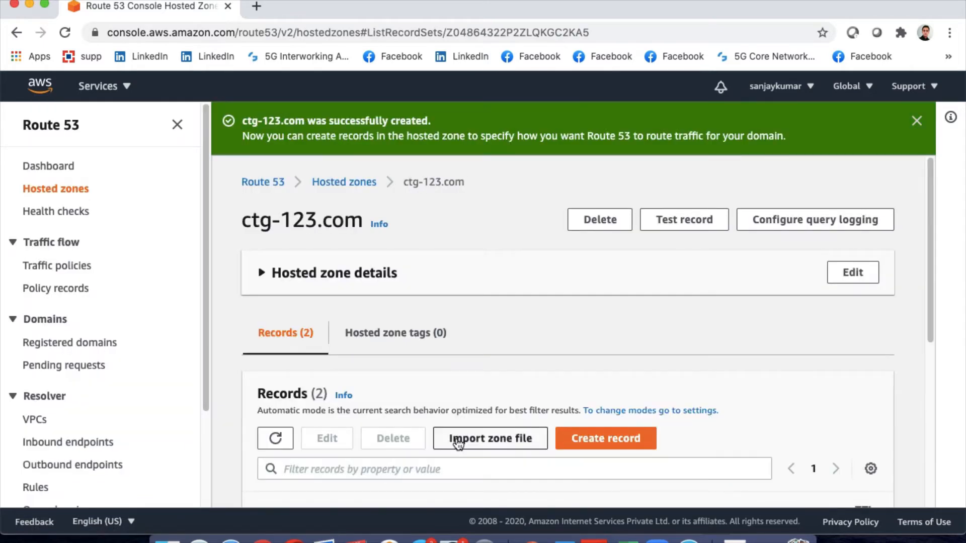
Start creating a record in the ctg-123.com zone, review the routing policies and continue with Simple routing.
scroll(458, 442, "down", 5)
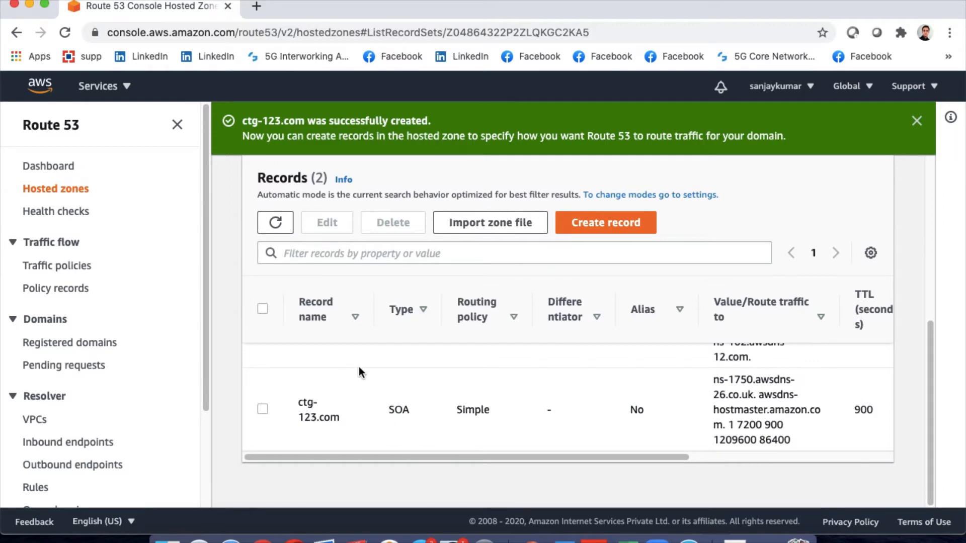
left_click(263, 409)
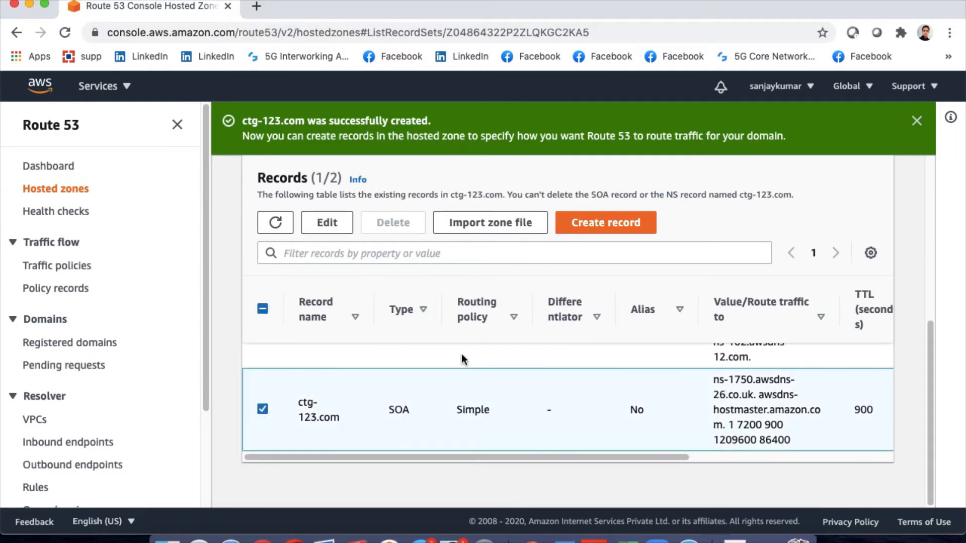
left_click(593, 227)
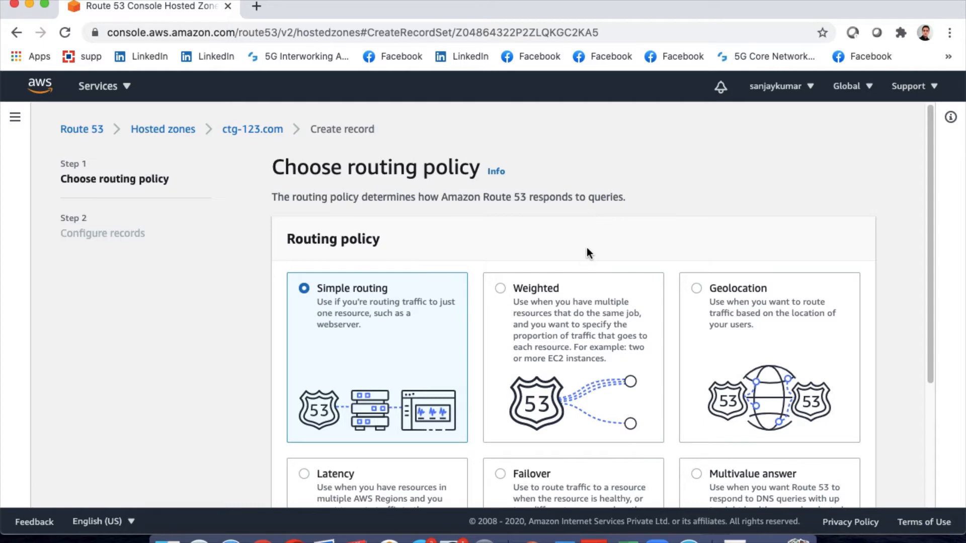
left_click_drag(273, 166, 617, 186)
left_click(736, 219)
scroll(735, 218, "down", 2)
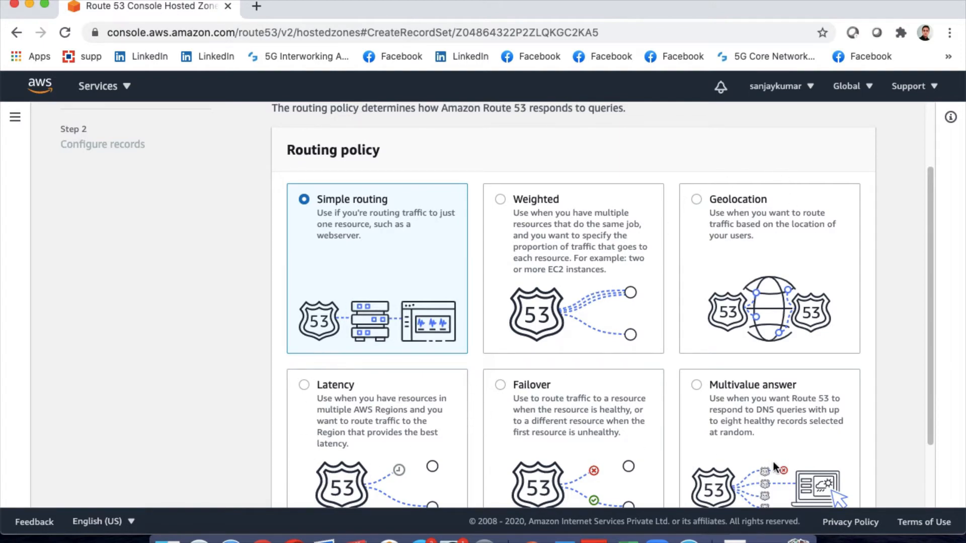
scroll(805, 401, "down", 3)
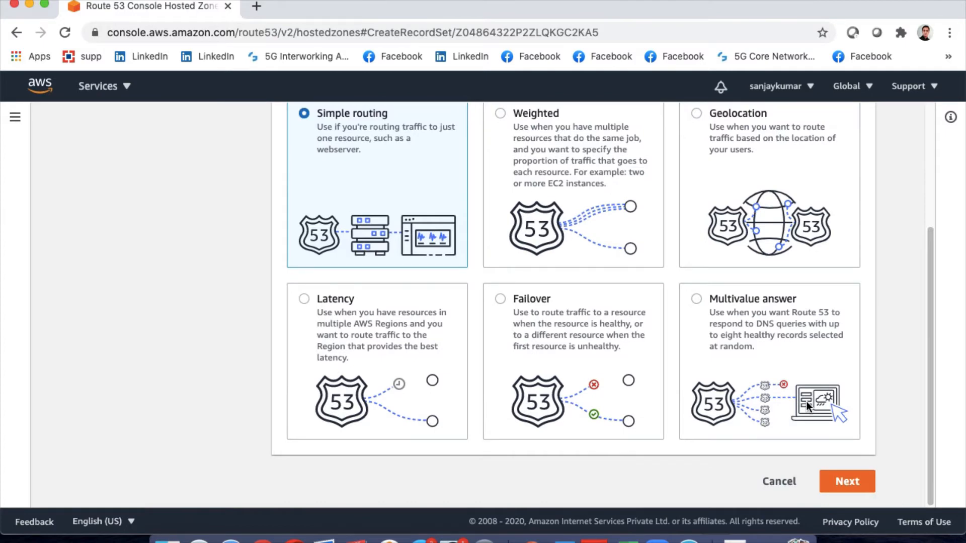
scroll(428, 342, "up", 5)
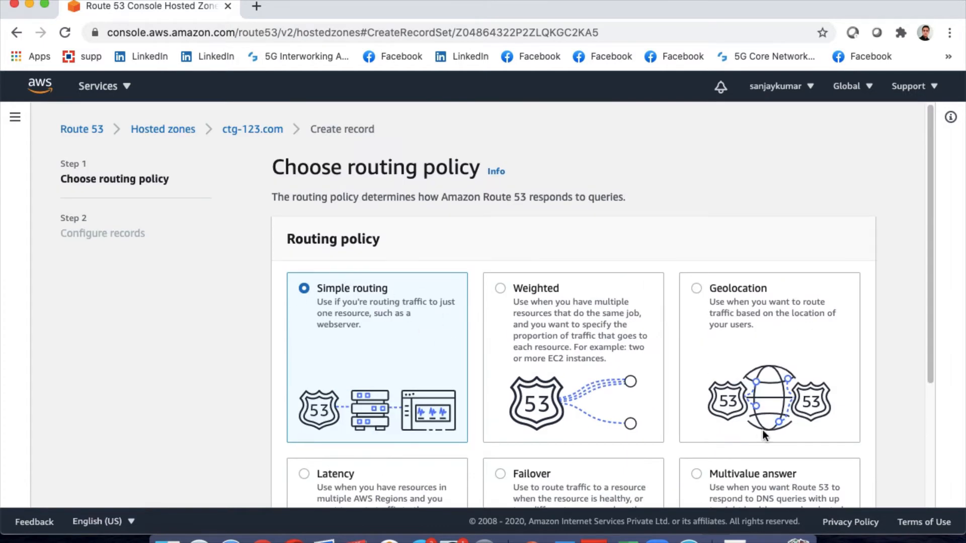
scroll(754, 421, "down", 5)
left_click(843, 485)
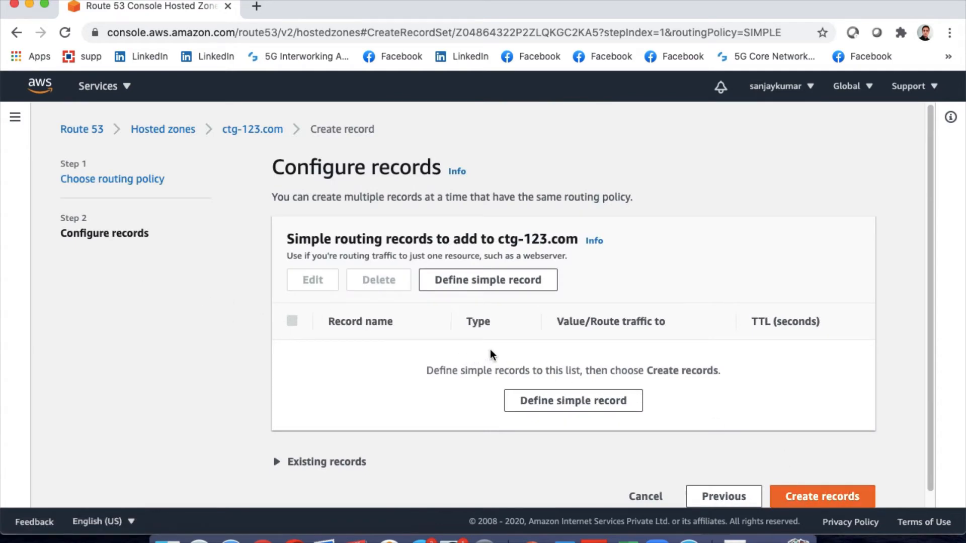
Start defining a simple record that routes traffic to an IP address or another value depending on the record type.
left_click(472, 281)
left_click(373, 217)
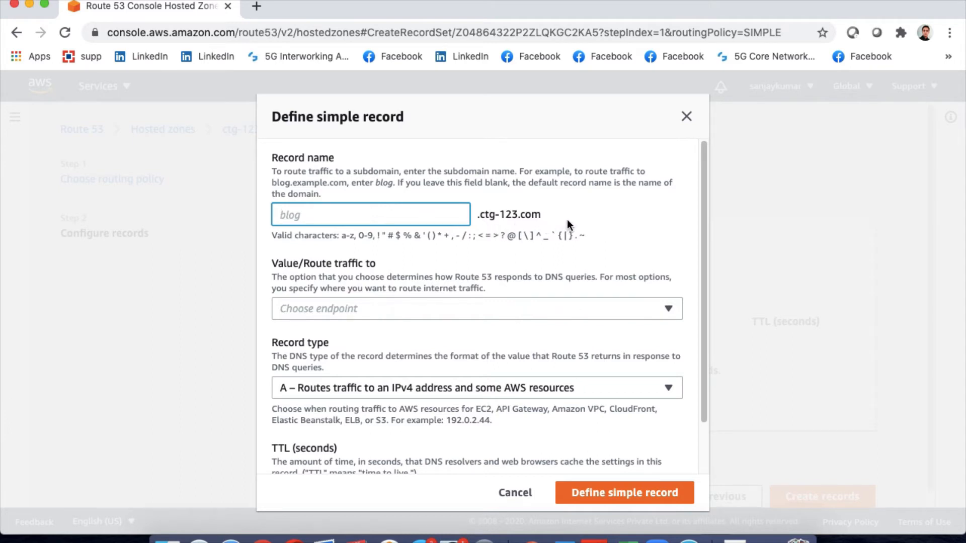
left_click_drag(353, 171, 399, 171)
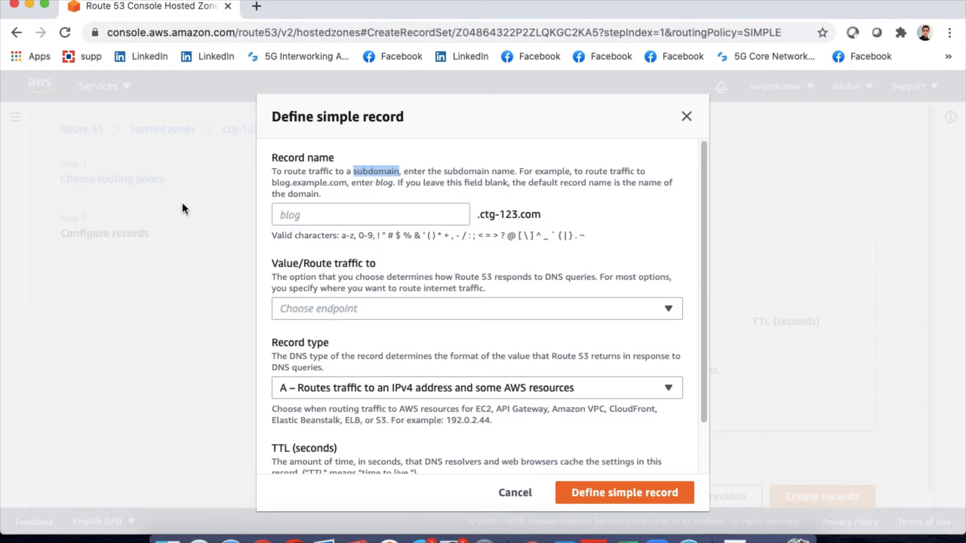
left_click(345, 311)
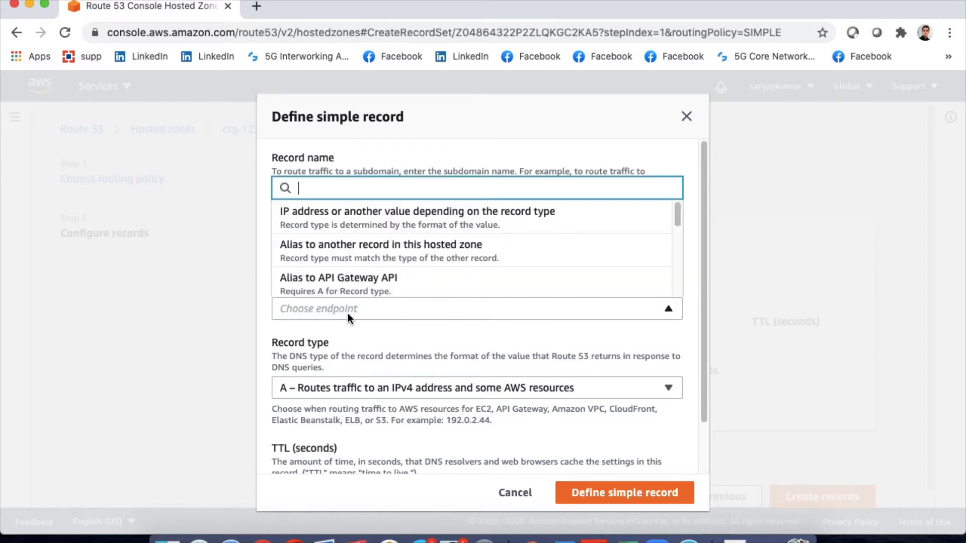
left_click(140, 243)
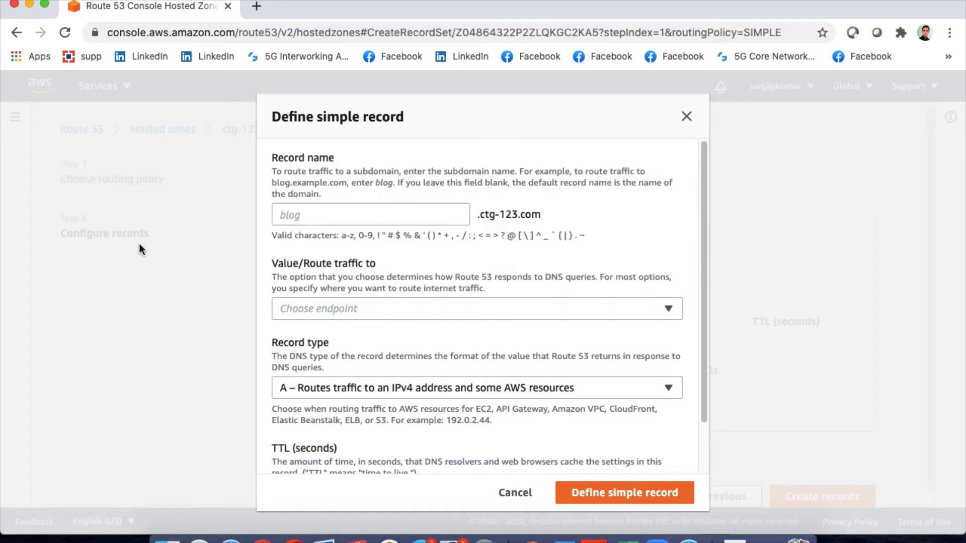
left_click(339, 312)
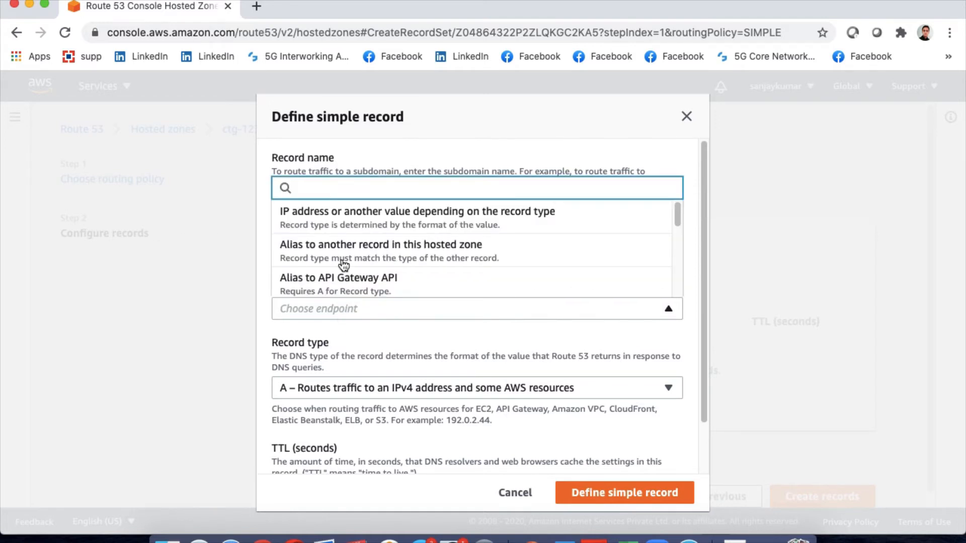
left_click(340, 225)
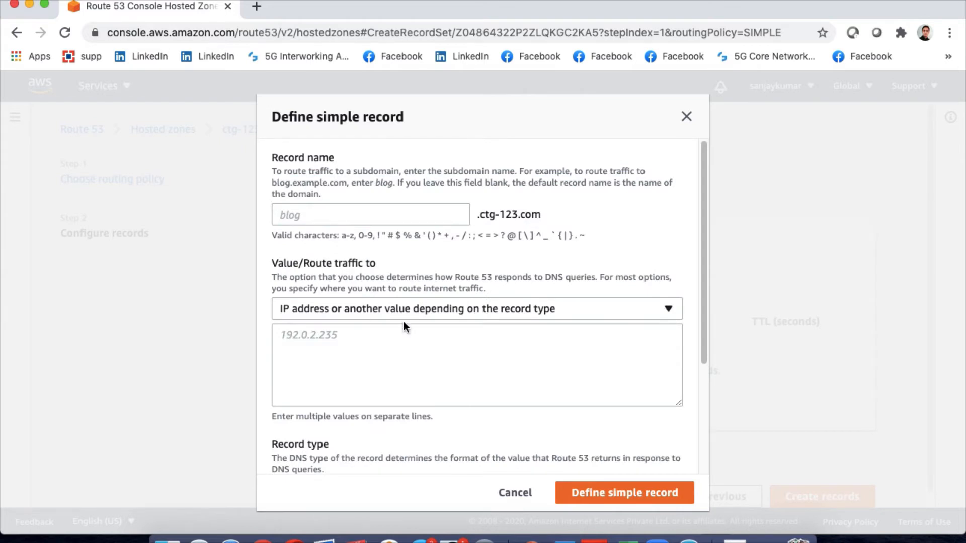
Look through the available DNS record types and keep A – Routes traffic to an IPv4 address and some AWS resources.
scroll(447, 360, "down", 3)
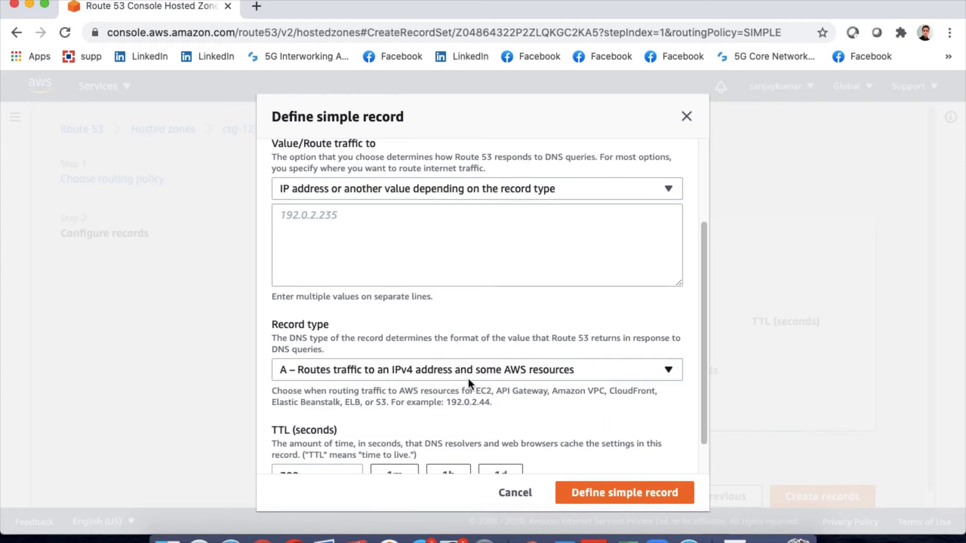
scroll(468, 378, "down", 2)
left_click(426, 330)
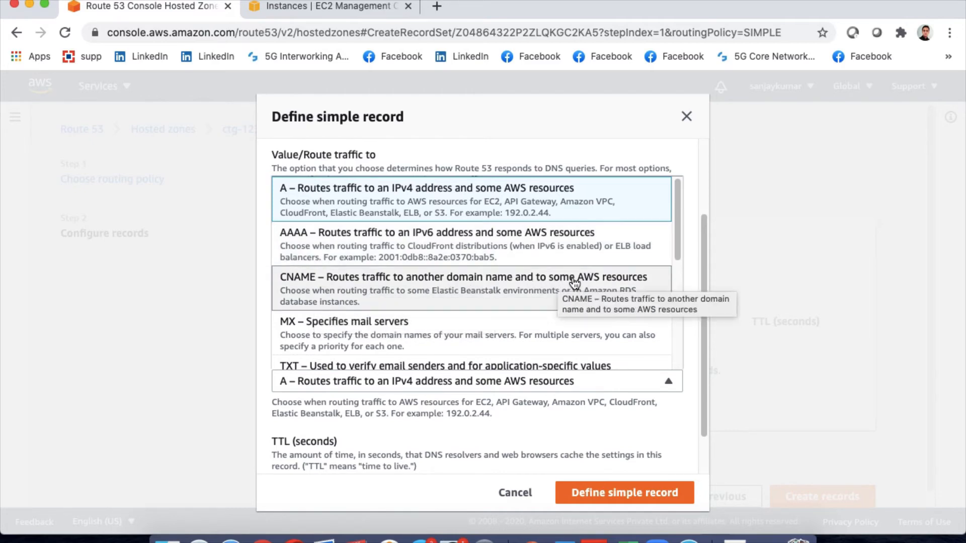
scroll(432, 332, "down", 2)
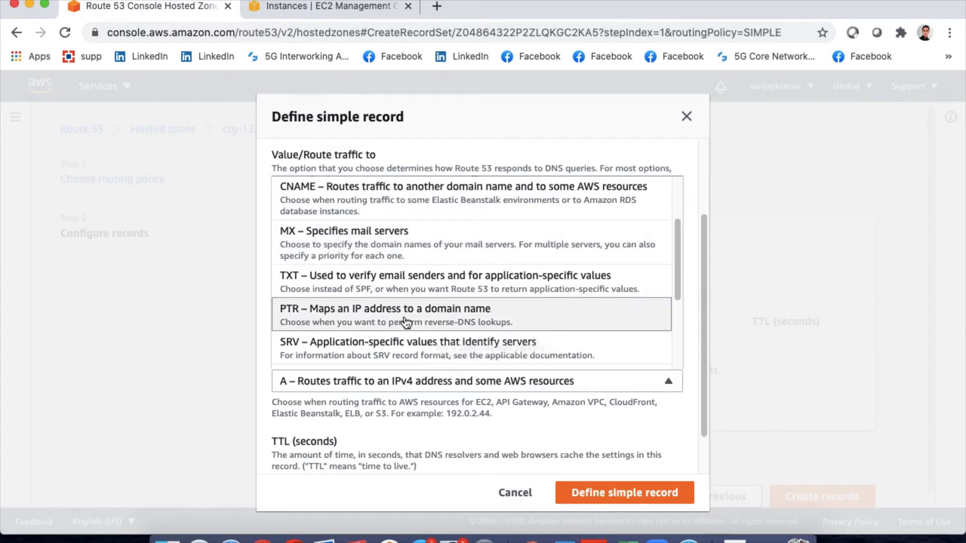
scroll(523, 306, "down", 3)
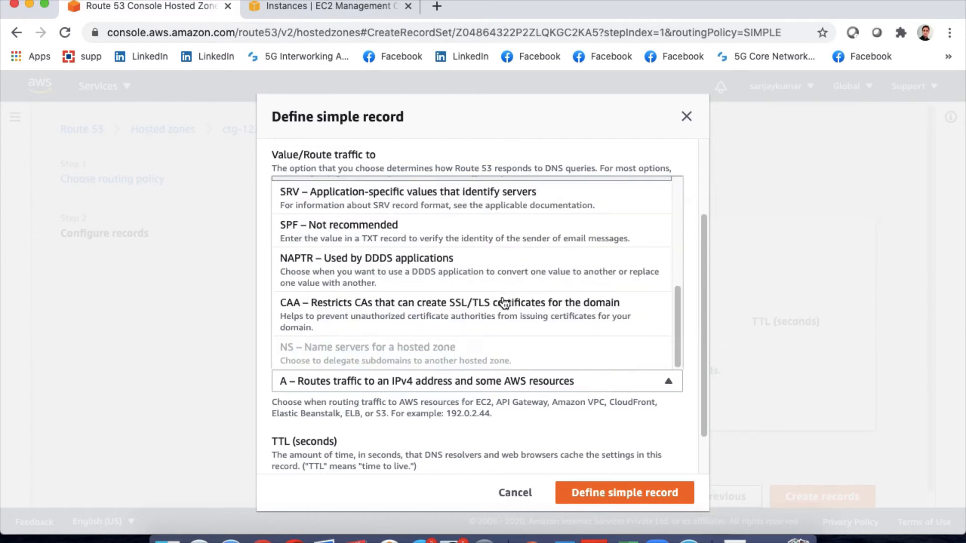
left_click(318, 384)
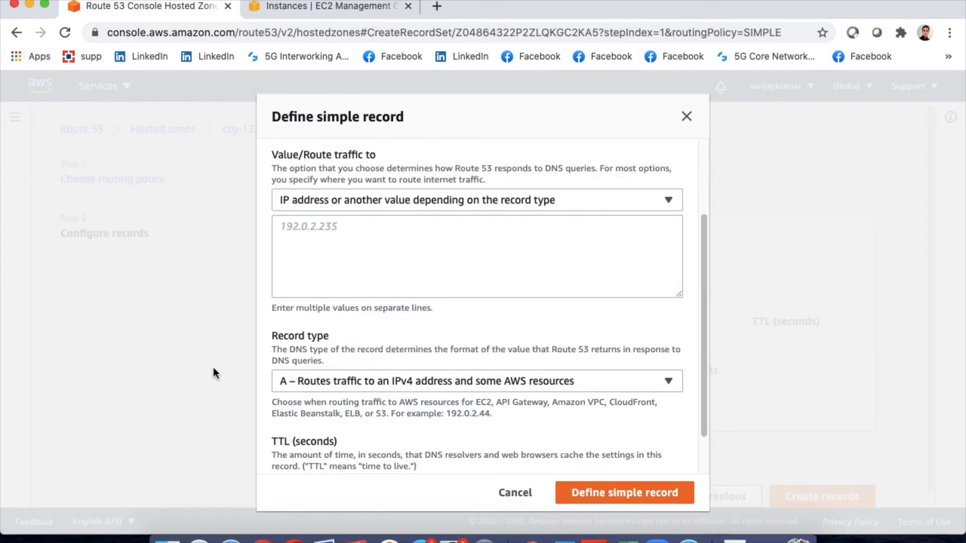
Copy the IPv4 public IP 52.90.254.239 of the CTG instance from the EC2 console for the record value.
left_click(319, 257)
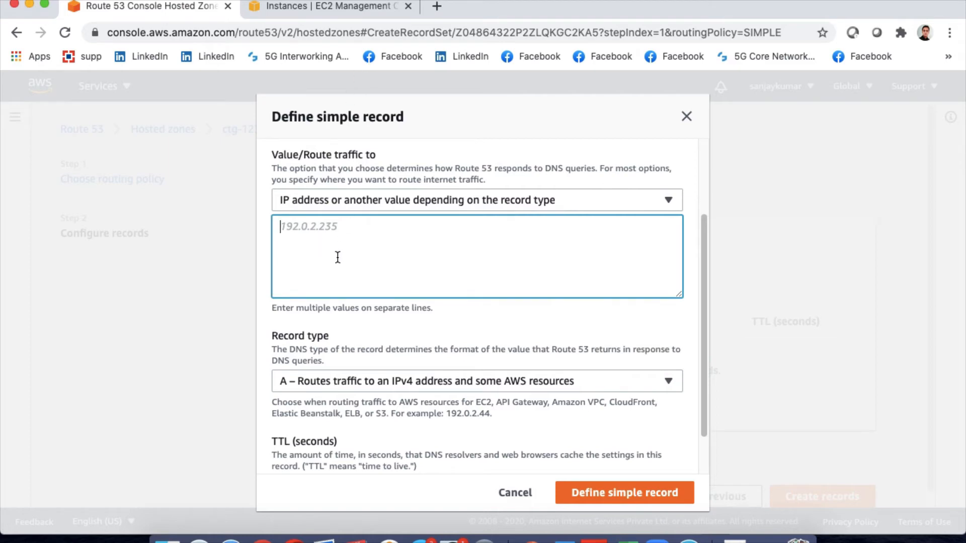
left_click(338, 10)
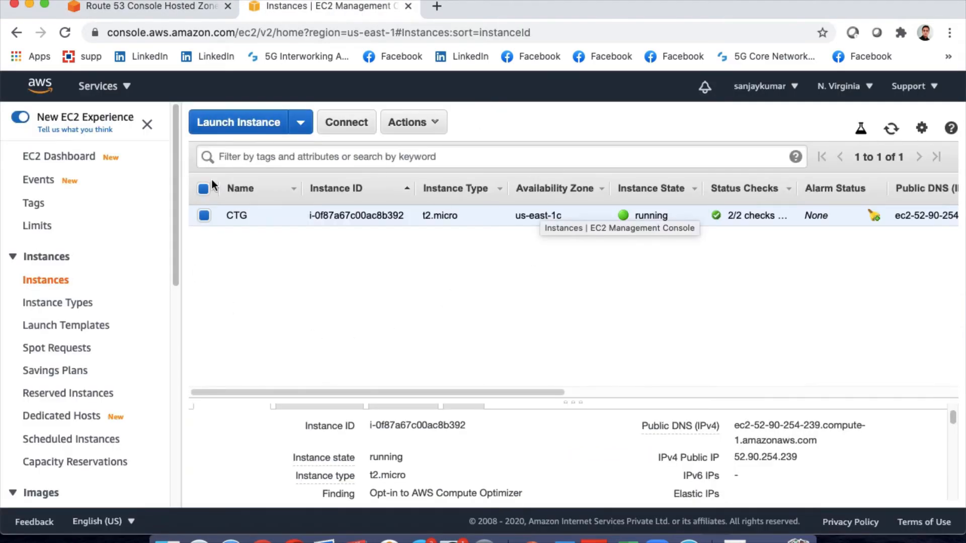
mouse_move(773, 470)
left_click_drag(656, 459, 720, 459)
left_click(810, 459)
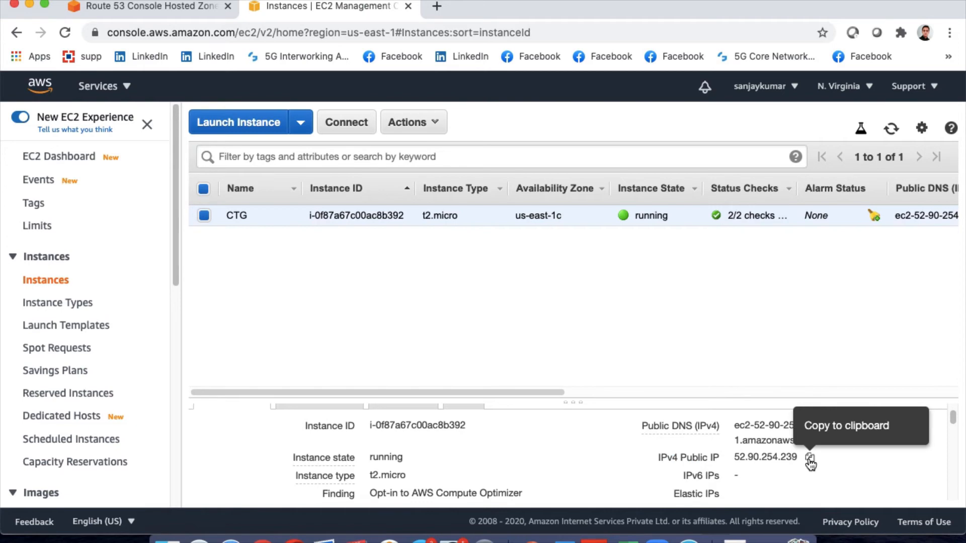
left_click(809, 459)
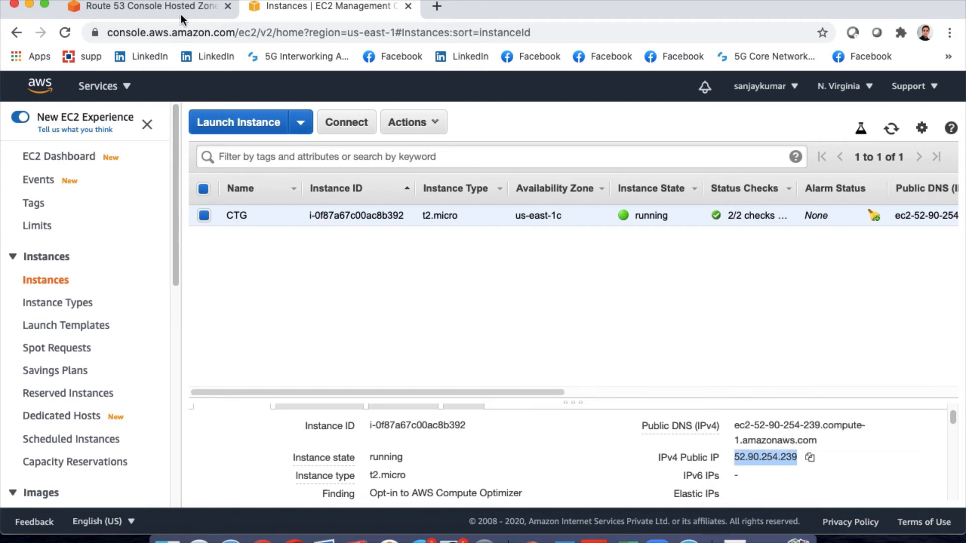
Back in the Route 53 console, enter 52.90.254.239 as the record value and finish defining the simple record.
left_click(162, 10)
key("super+v")
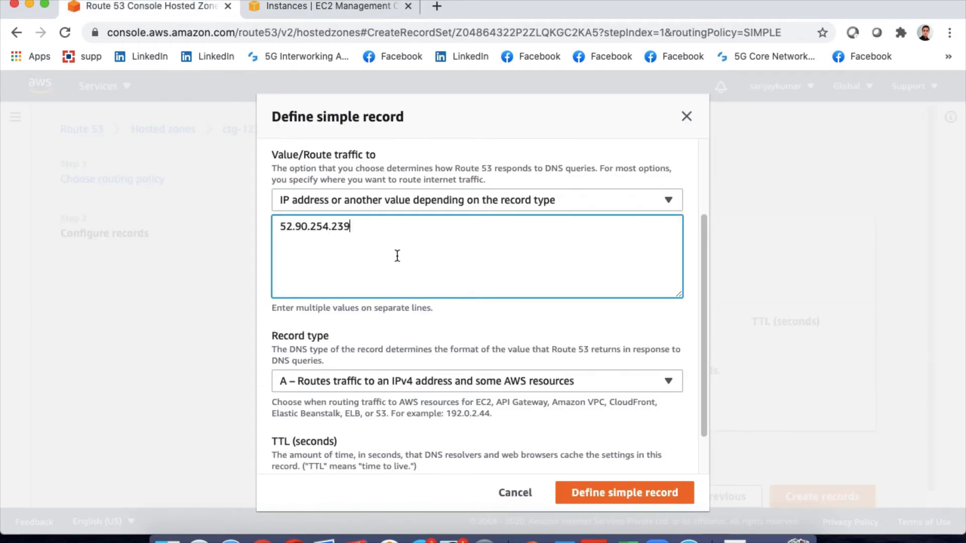
left_click(632, 495)
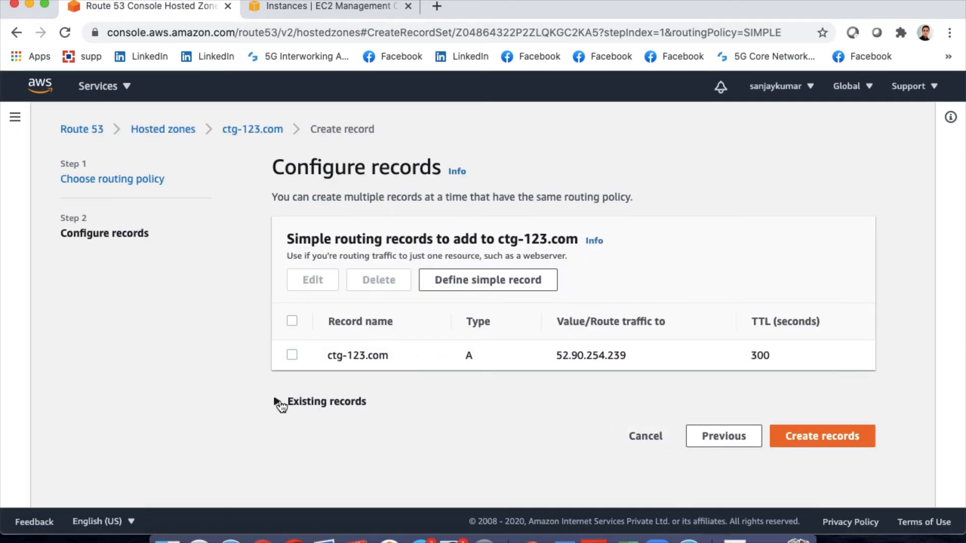
Review the existing records of ctg-123.com and create the defined A record.
left_click(276, 401)
scroll(512, 429, "down", 3)
scroll(512, 430, "down", 4)
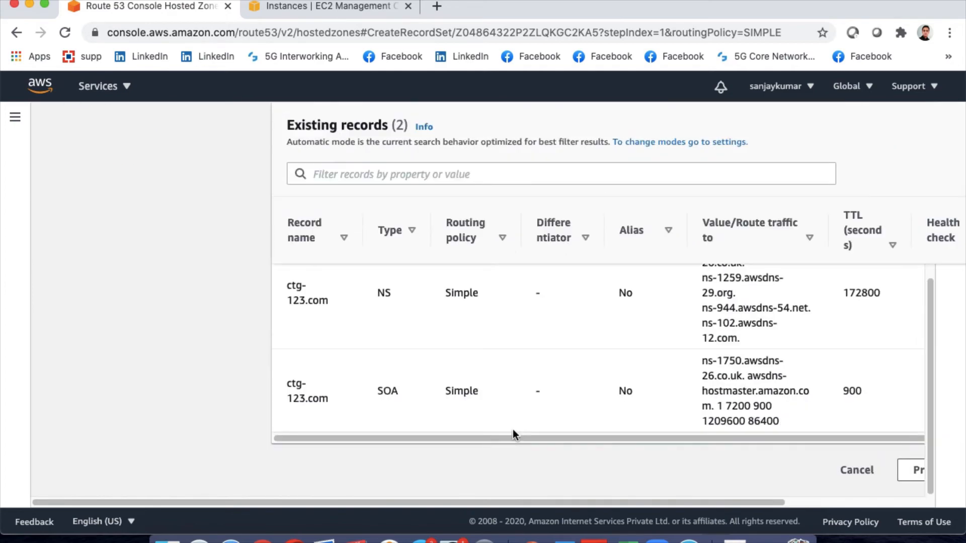
left_click_drag(929, 419, 930, 212)
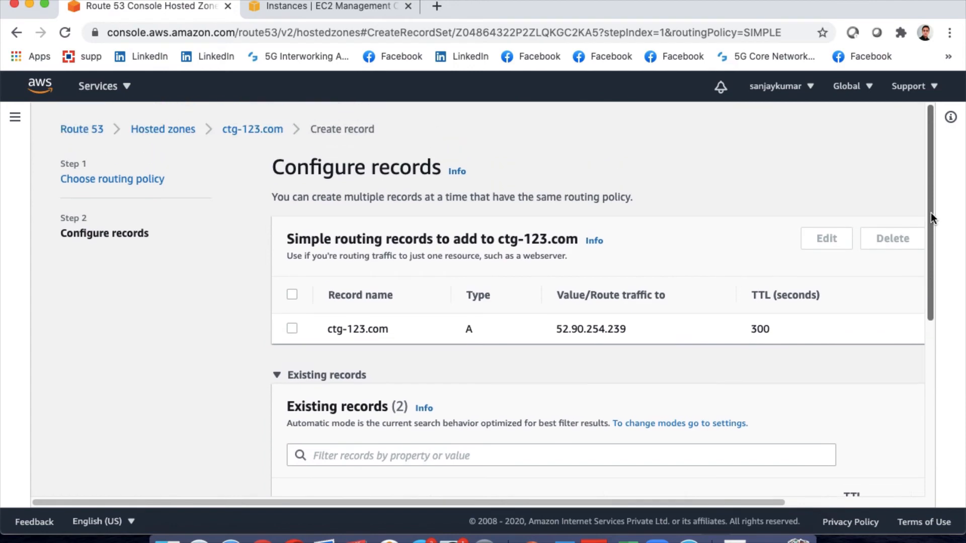
left_click(280, 376)
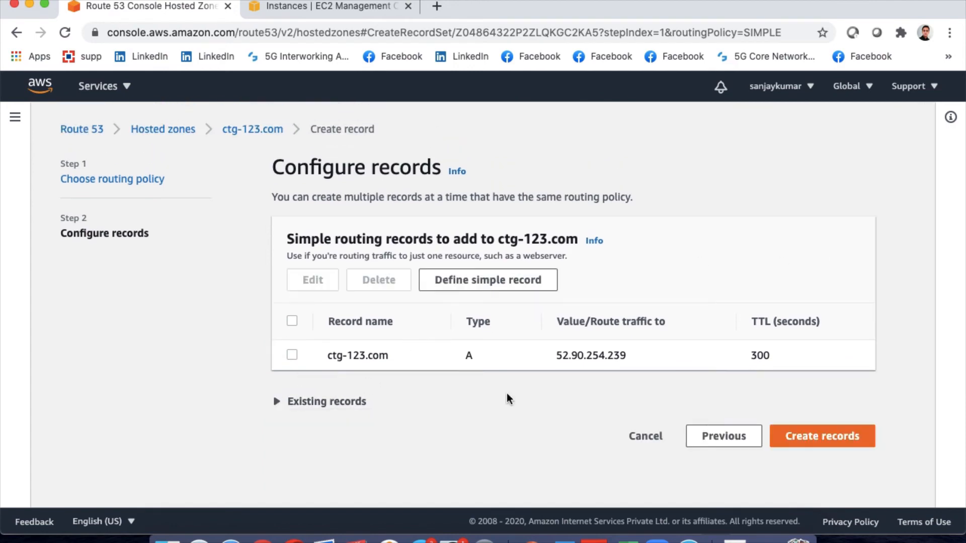
left_click(820, 438)
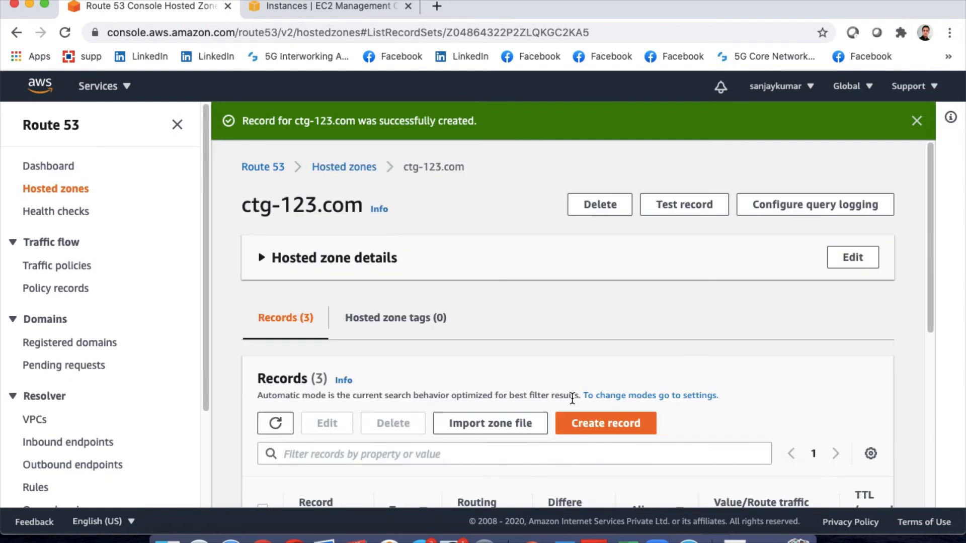
Select the A record in the ctg-123.com record list and examine the types of the SOA and NS records.
scroll(572, 397, "down", 3)
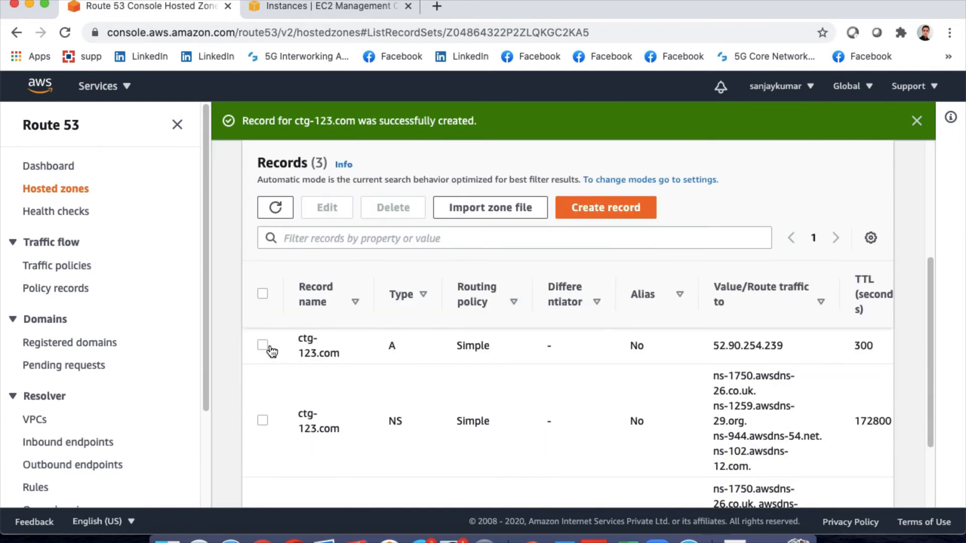
left_click(263, 345)
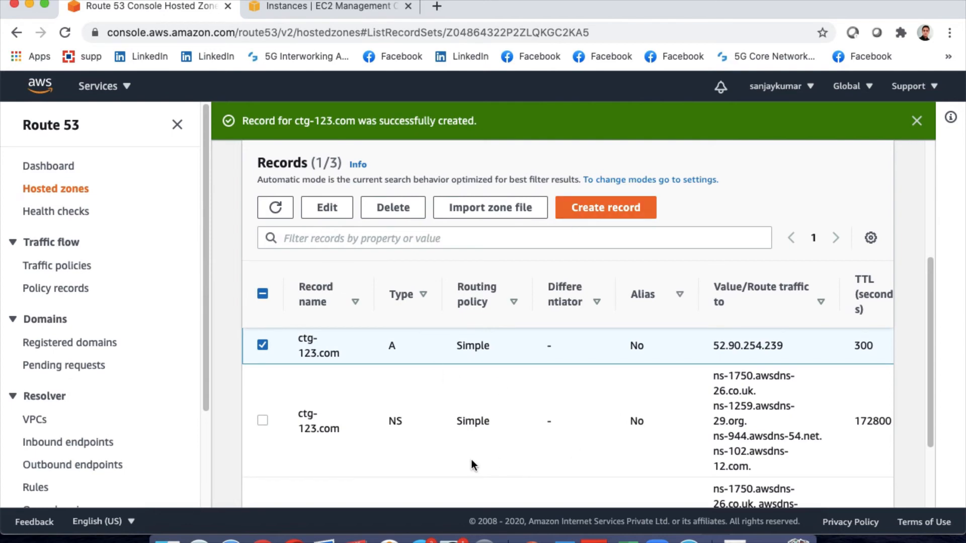
scroll(659, 397, "down", 3)
scroll(659, 398, "up", 3)
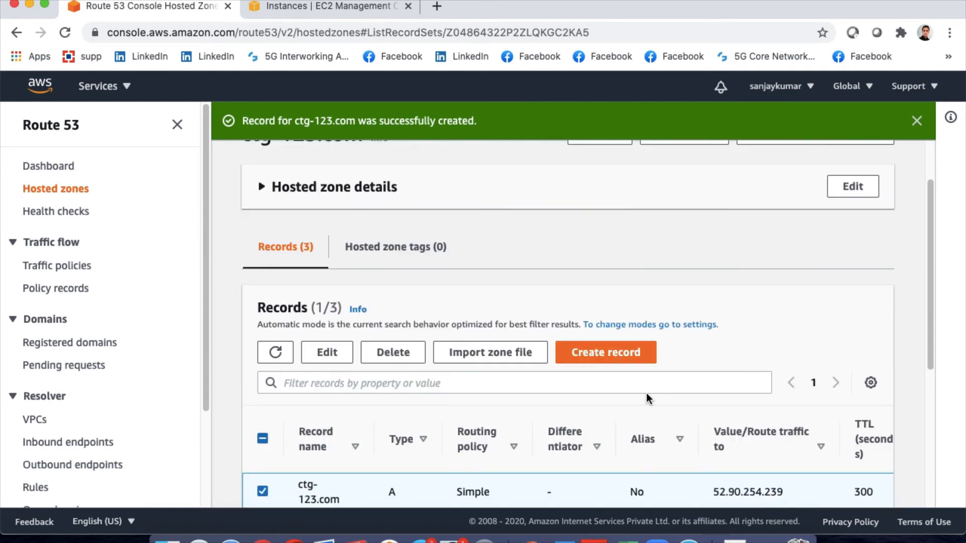
scroll(649, 397, "down", 3)
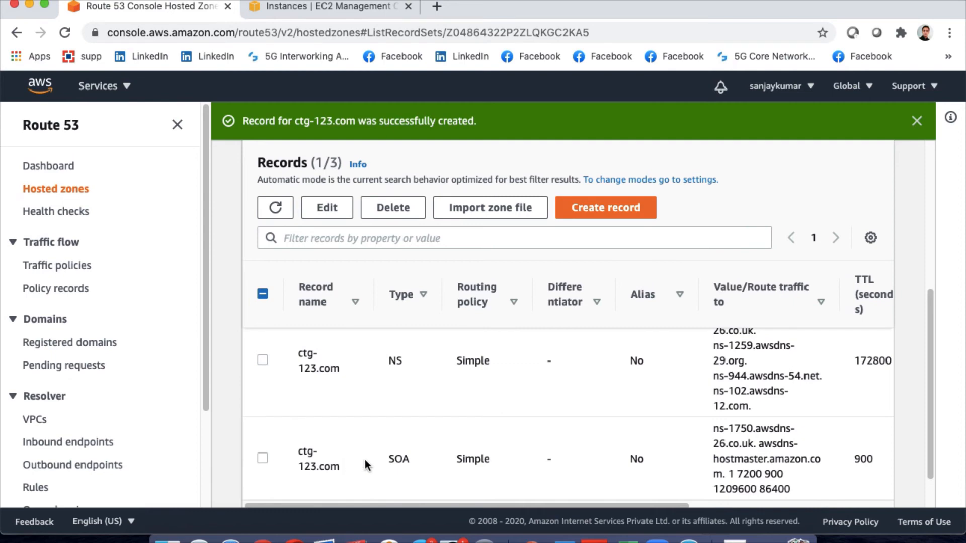
left_click_drag(392, 460, 415, 456)
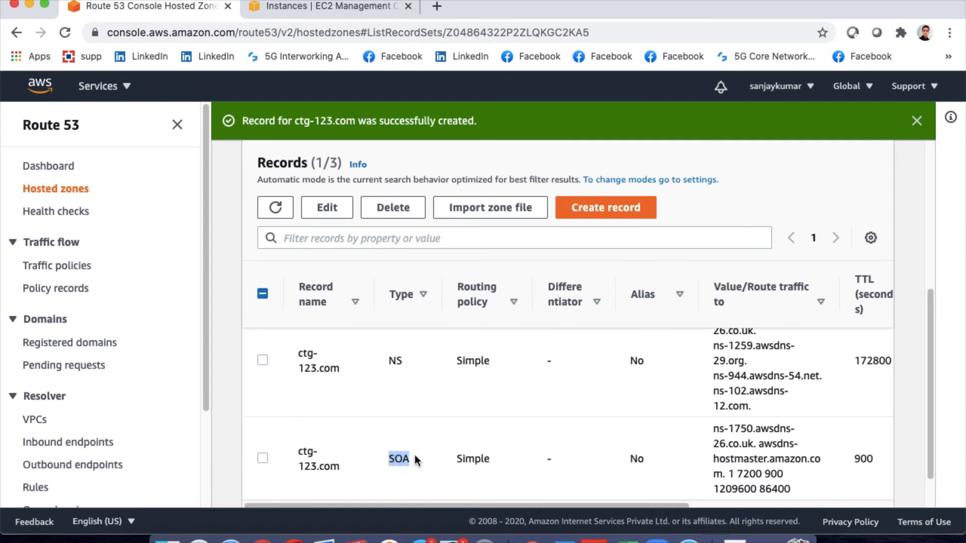
left_click(391, 361)
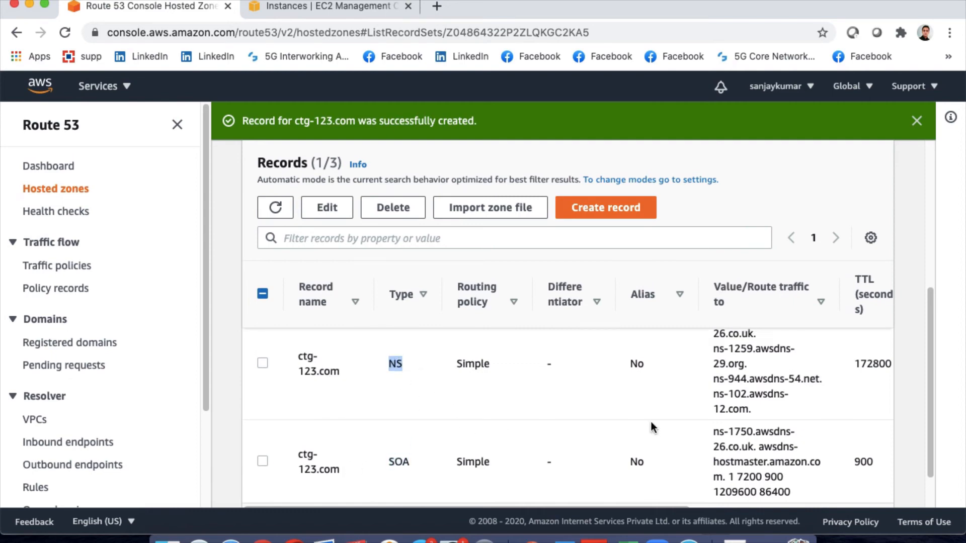
Examine the name servers in the NS record's value and their domain endings, and look over the A and SOA records.
scroll(651, 422, "up", 2)
left_click_drag(930, 293, 928, 337)
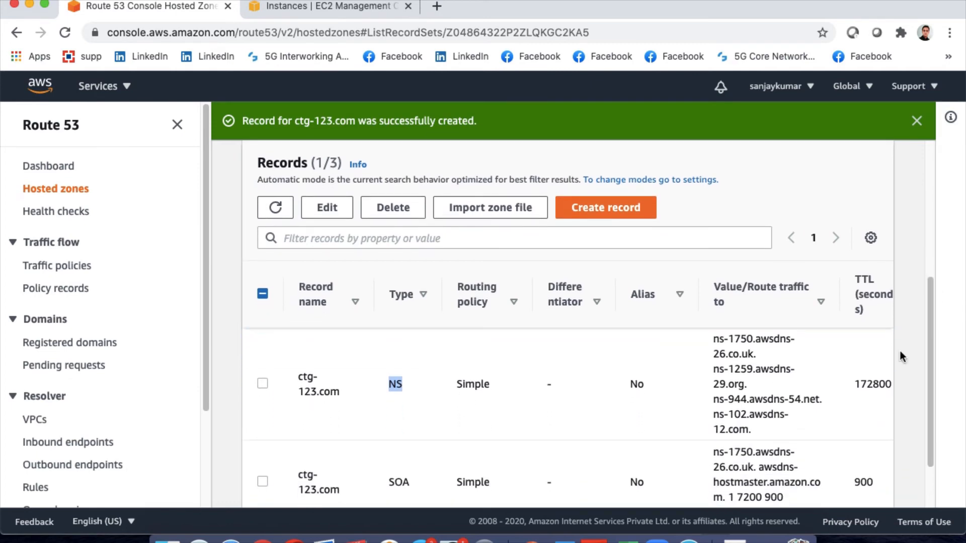
scroll(796, 379, "up", 1)
left_click_drag(713, 360, 756, 451)
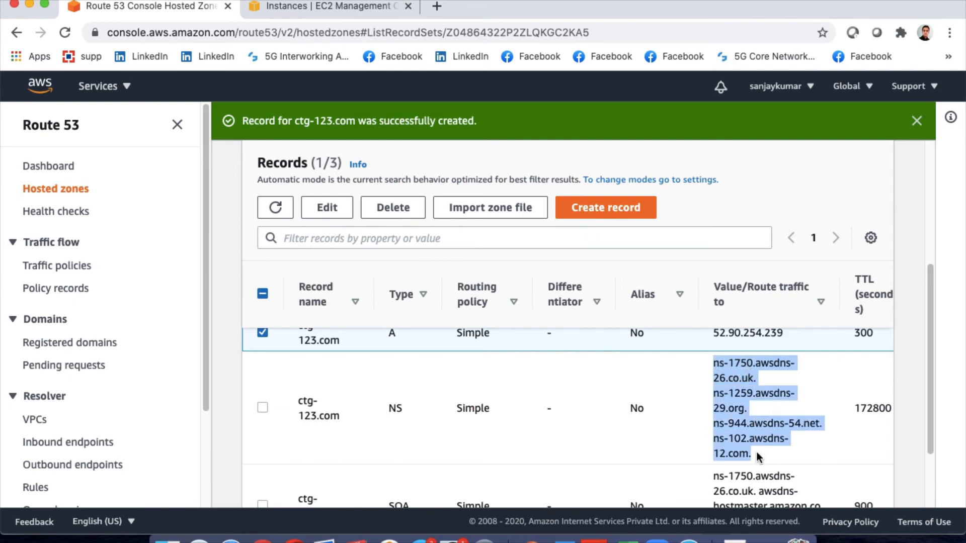
left_click(773, 455)
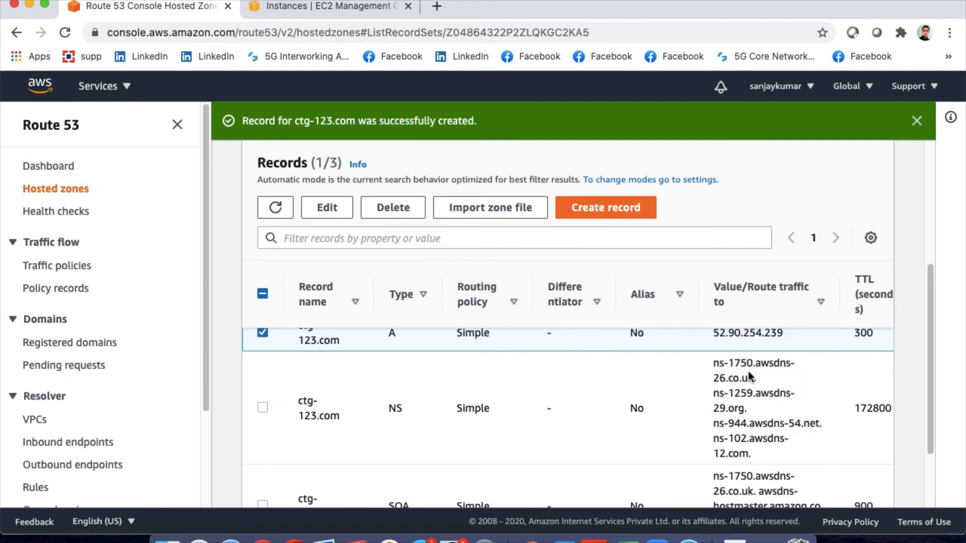
left_click_drag(753, 379, 743, 381)
left_click_drag(746, 409, 734, 410)
left_click_drag(749, 454, 739, 455)
scroll(762, 422, "up", 1)
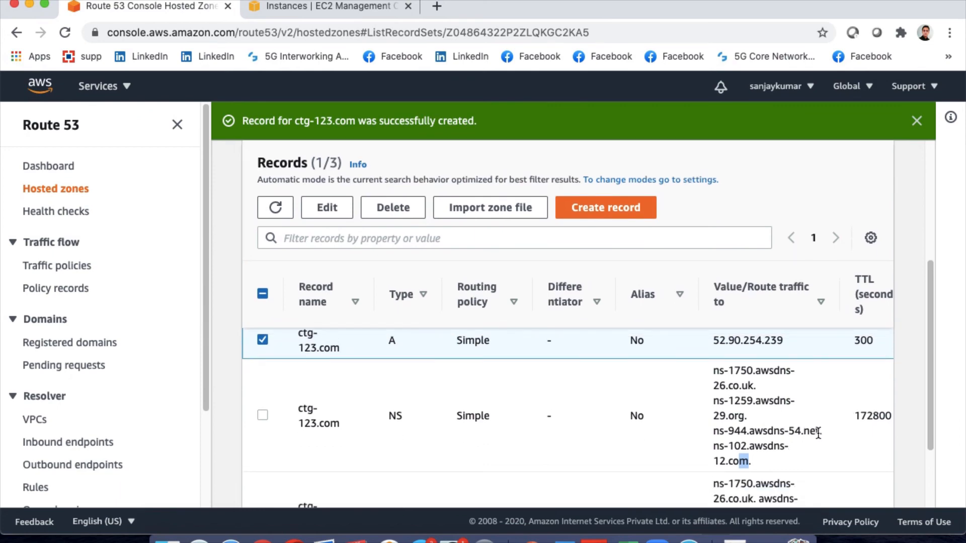
left_click_drag(815, 431, 806, 431)
scroll(474, 405, "up", 1)
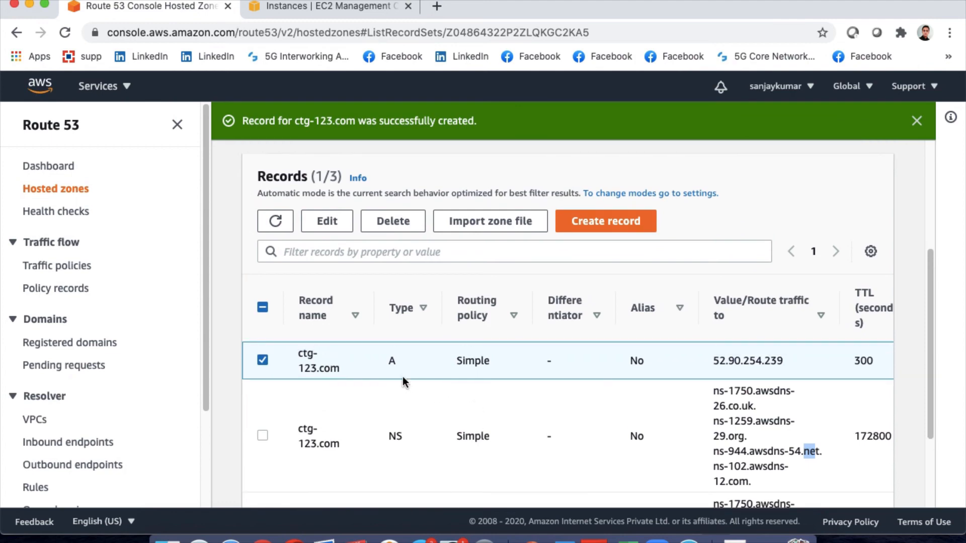
scroll(496, 419, "down", 5)
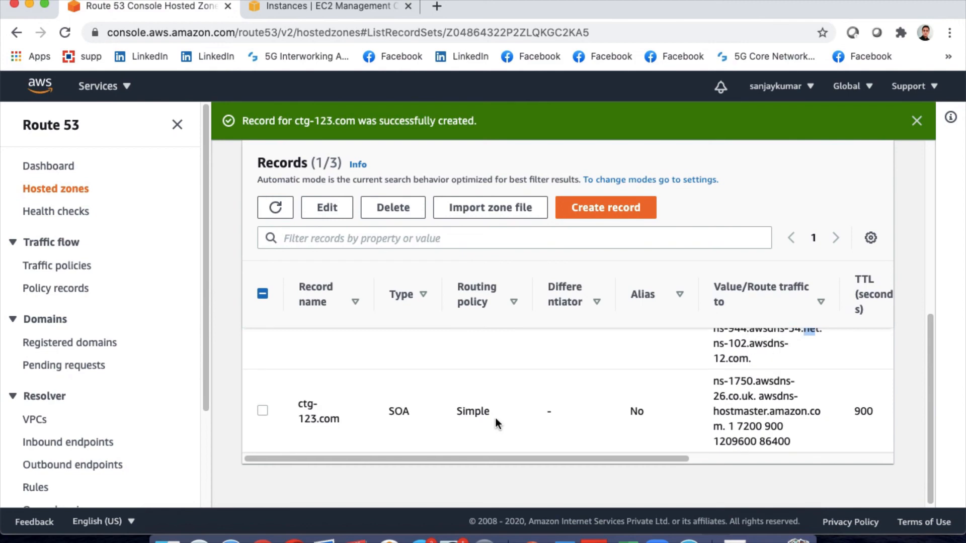